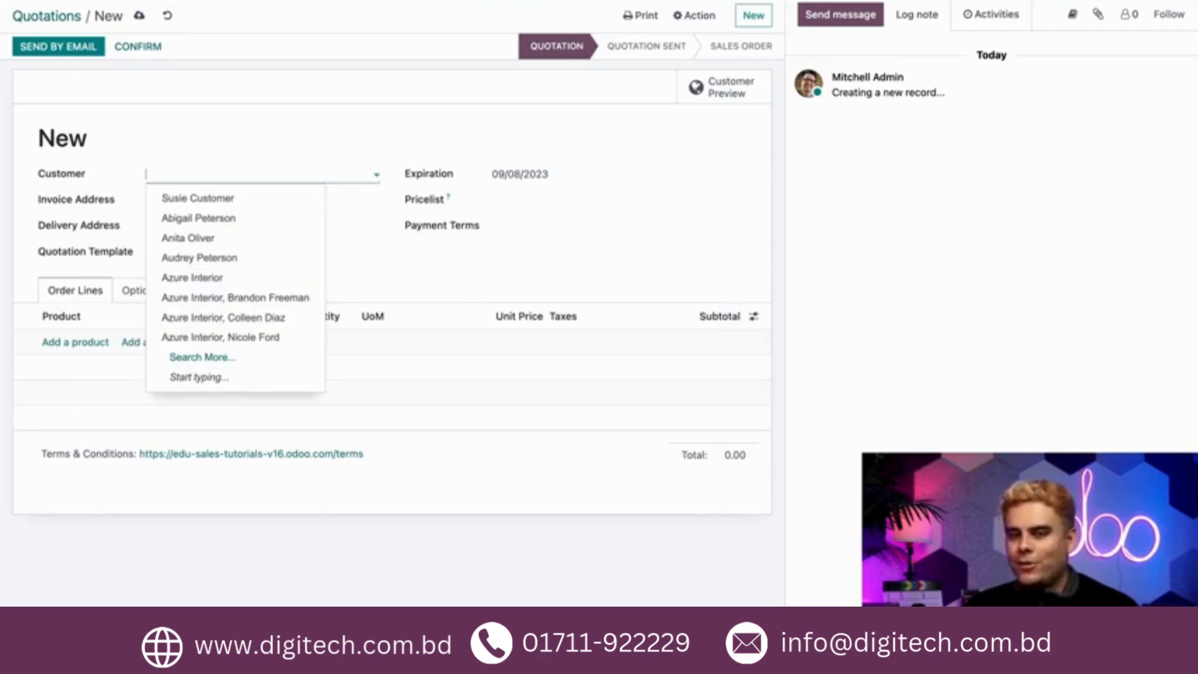
# Create a new customer named Odoo with the customer's e-mail address and save it onto the quotation
pyautogui.write('Odoo')
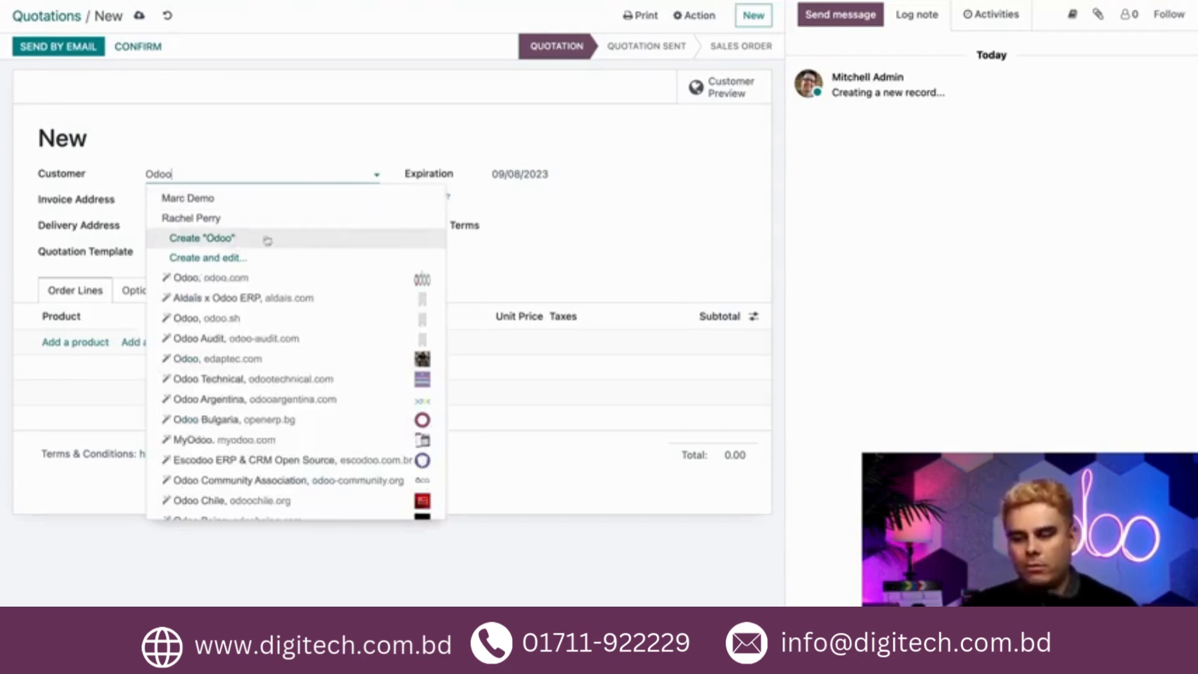
pyautogui.click(262, 258)
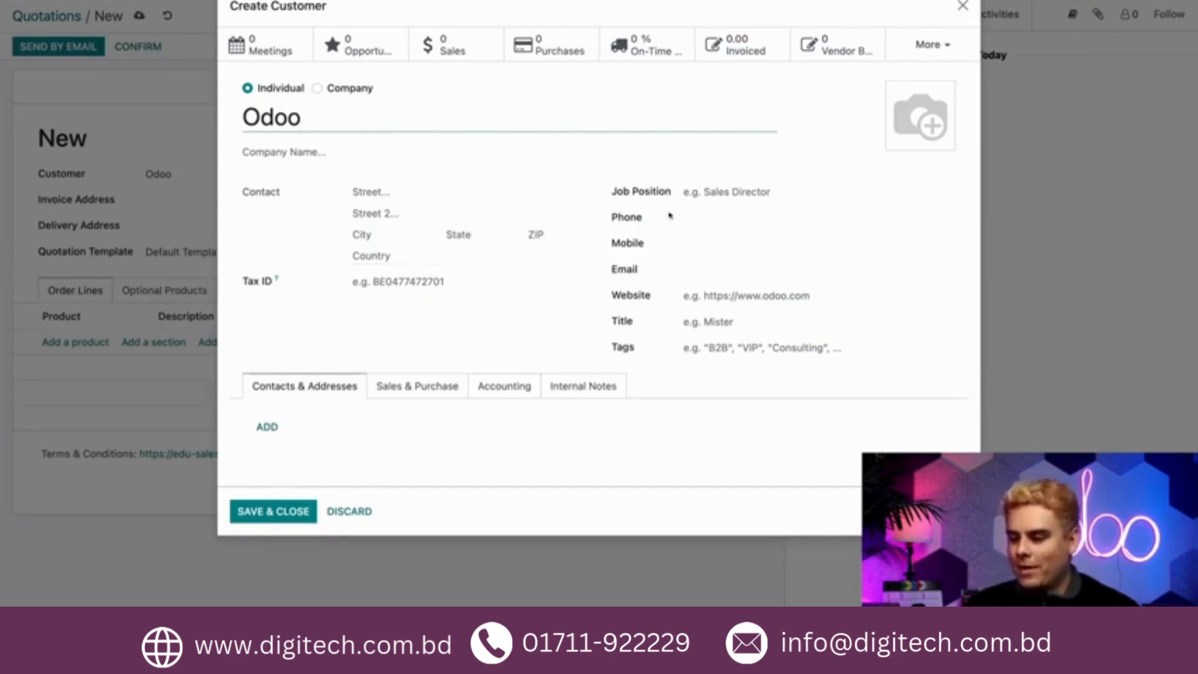
pyautogui.click(699, 270)
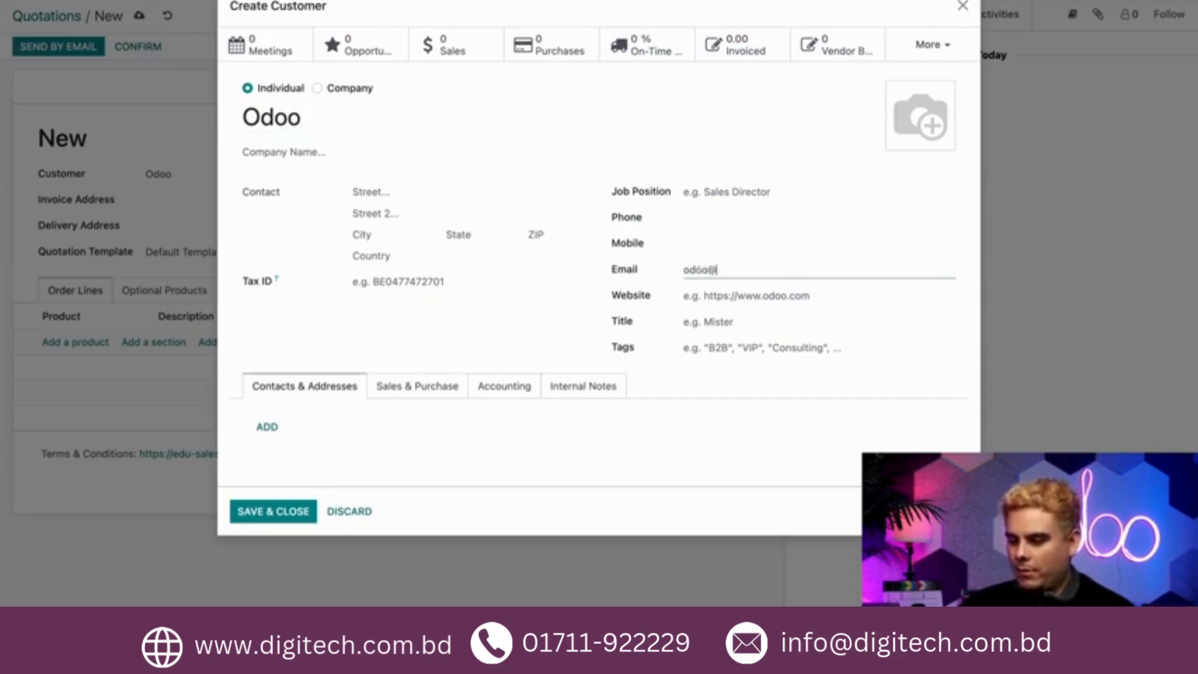
pyautogui.click(481, 441)
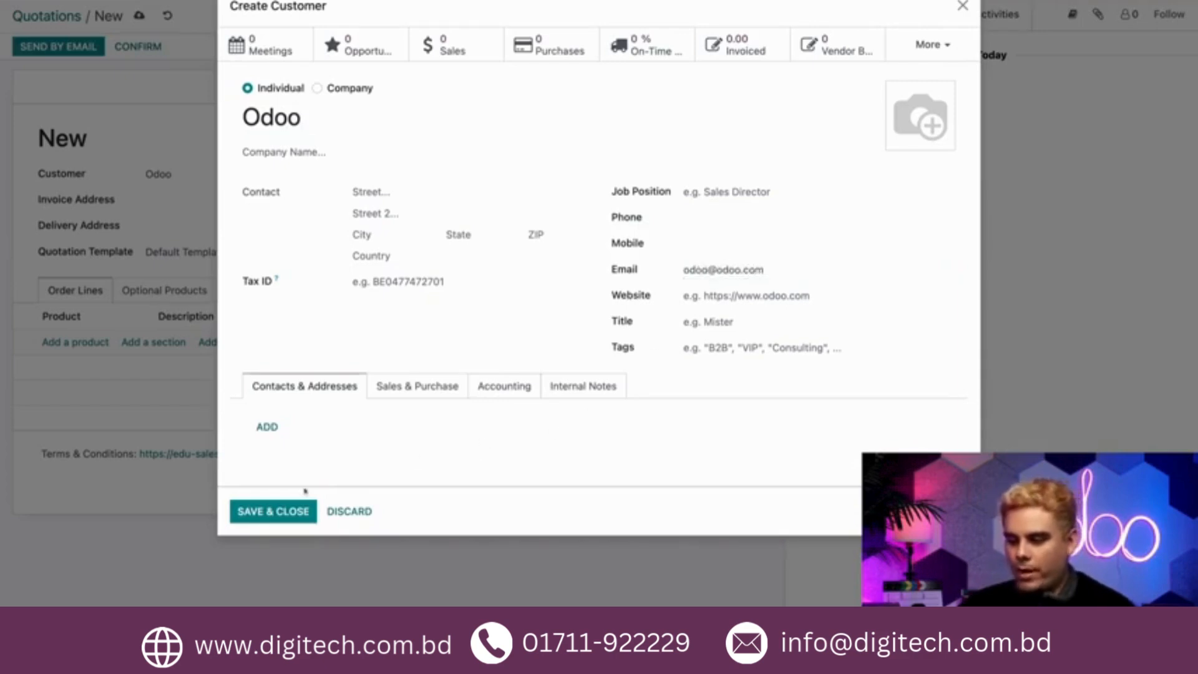
pyautogui.click(267, 515)
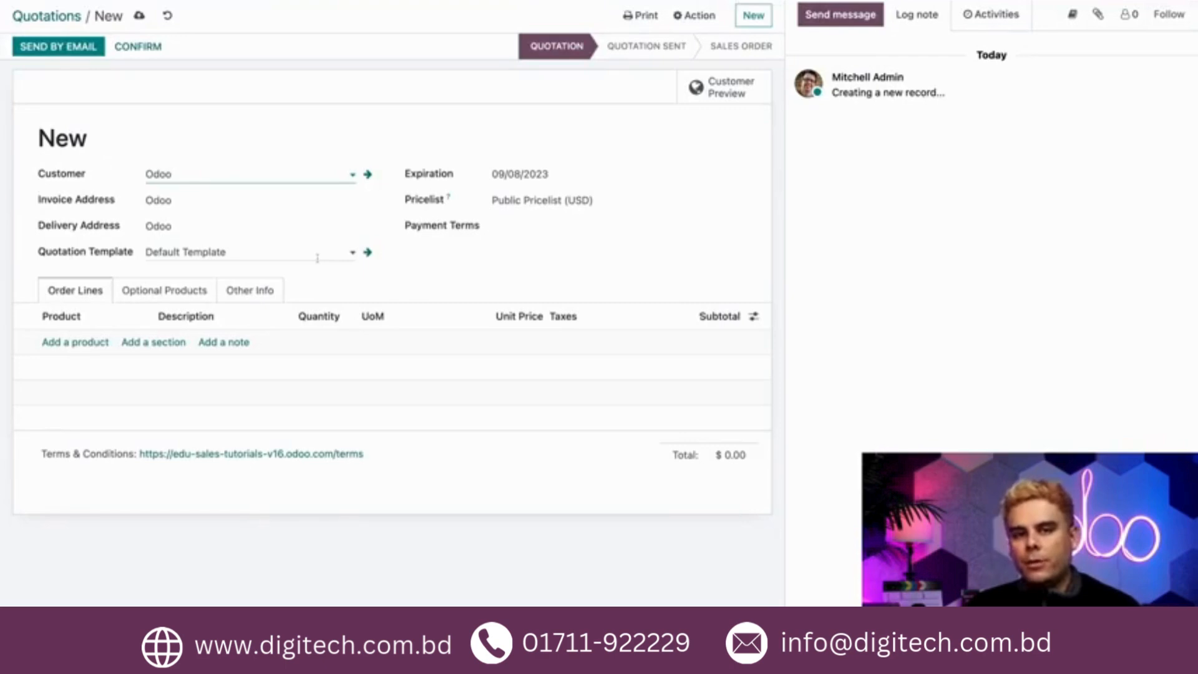
# Add the Customizable Desk in black, with the 1-year Warranty option, as order lines
pyautogui.click(78, 342)
pyautogui.write('customi')
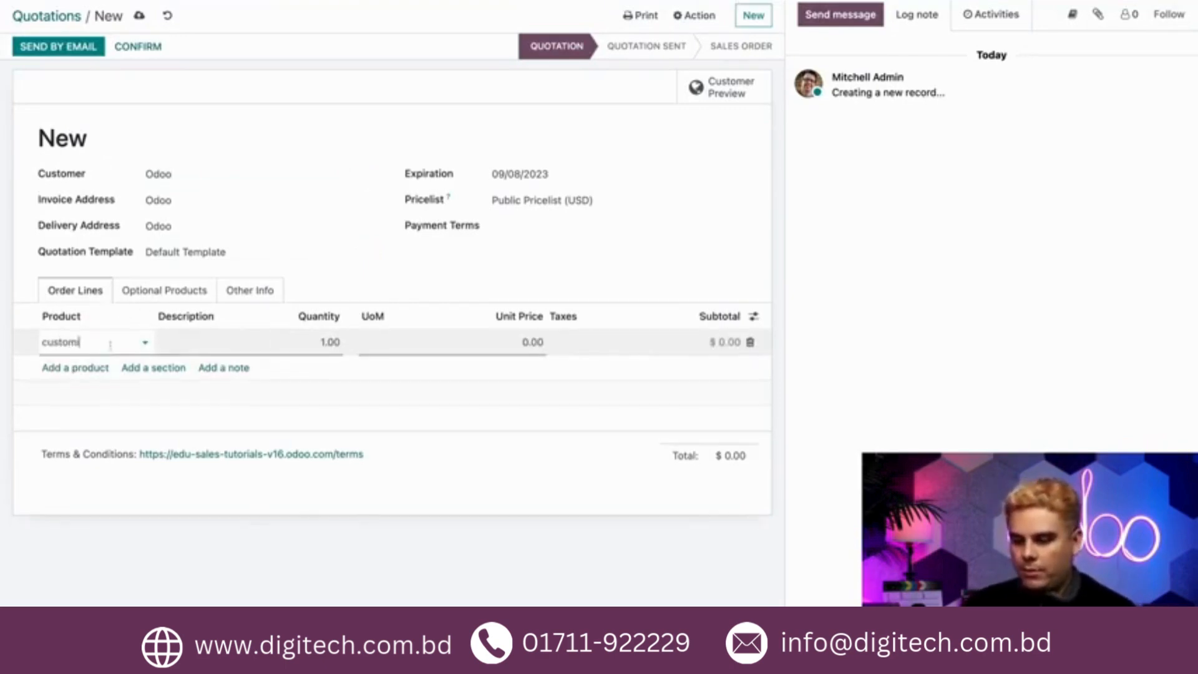
pyautogui.click(107, 363)
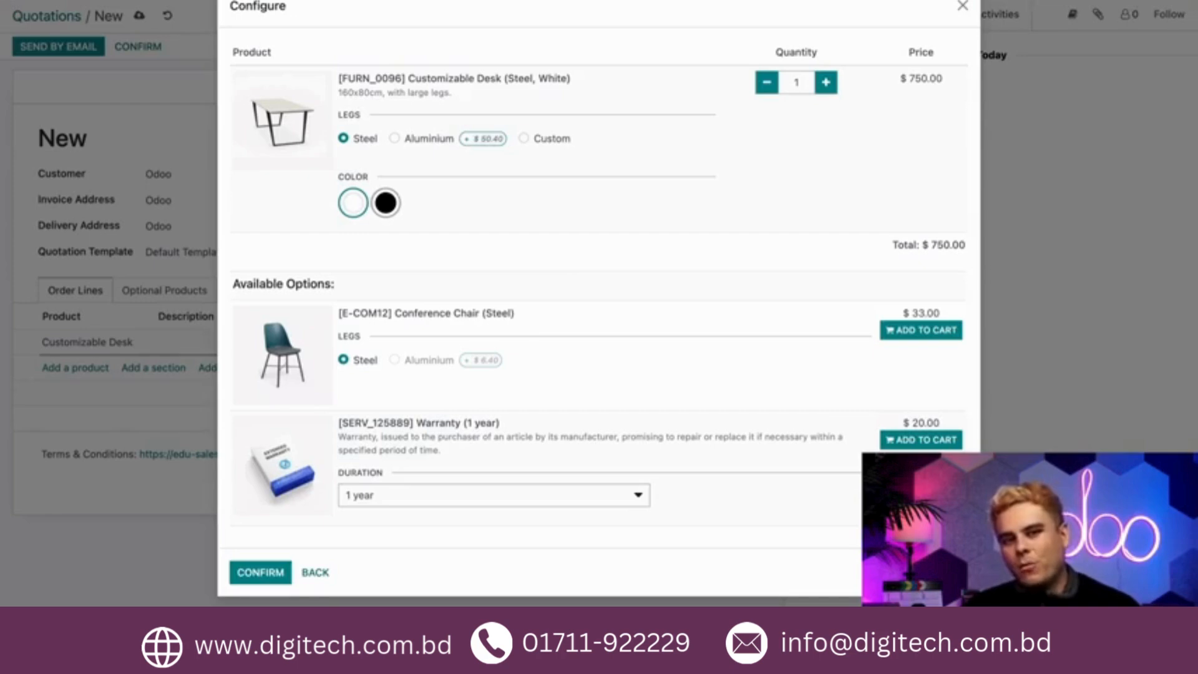
pyautogui.click(385, 206)
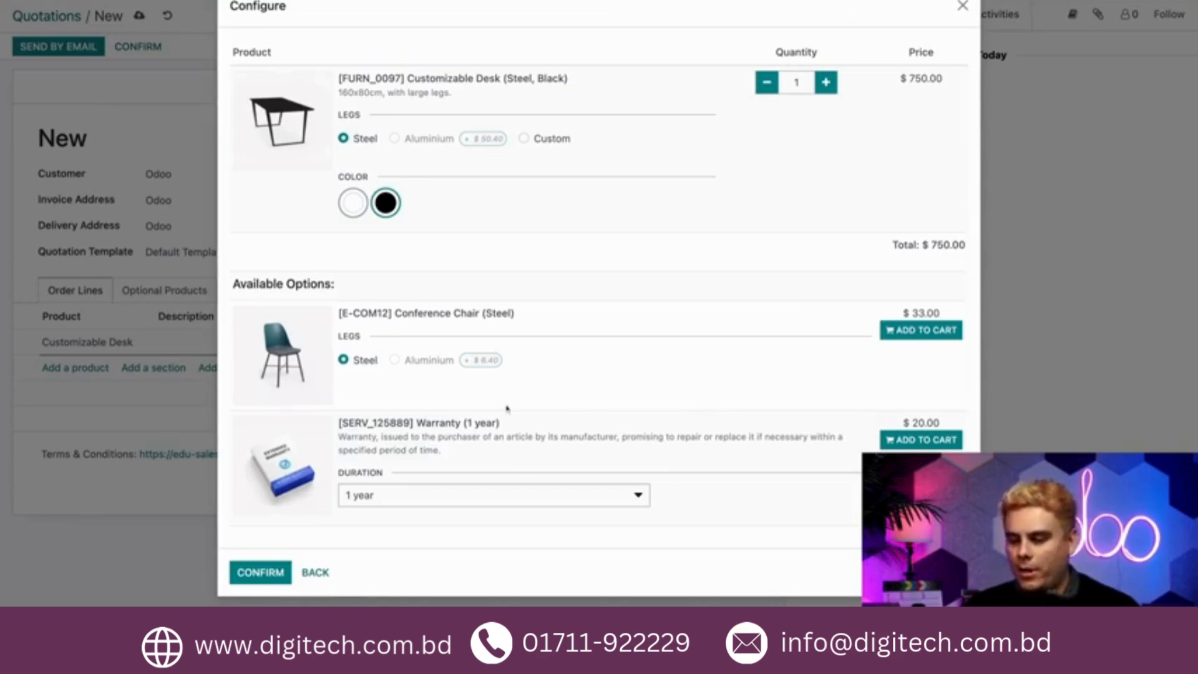
pyautogui.click(923, 440)
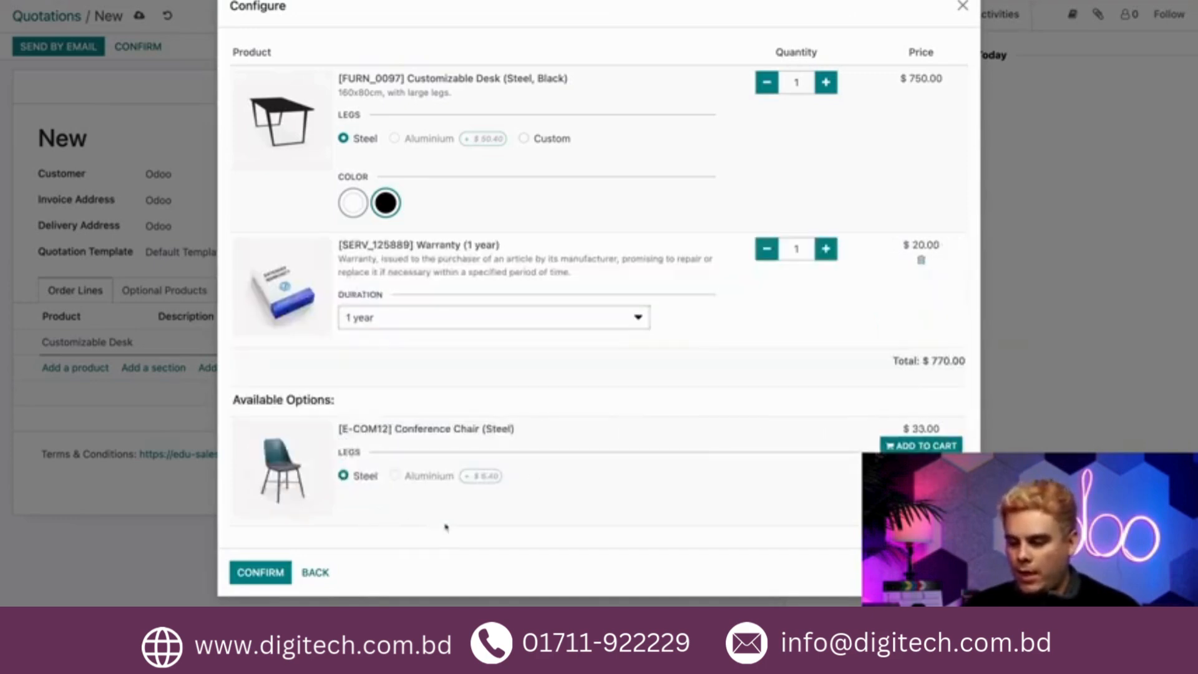
pyautogui.click(260, 571)
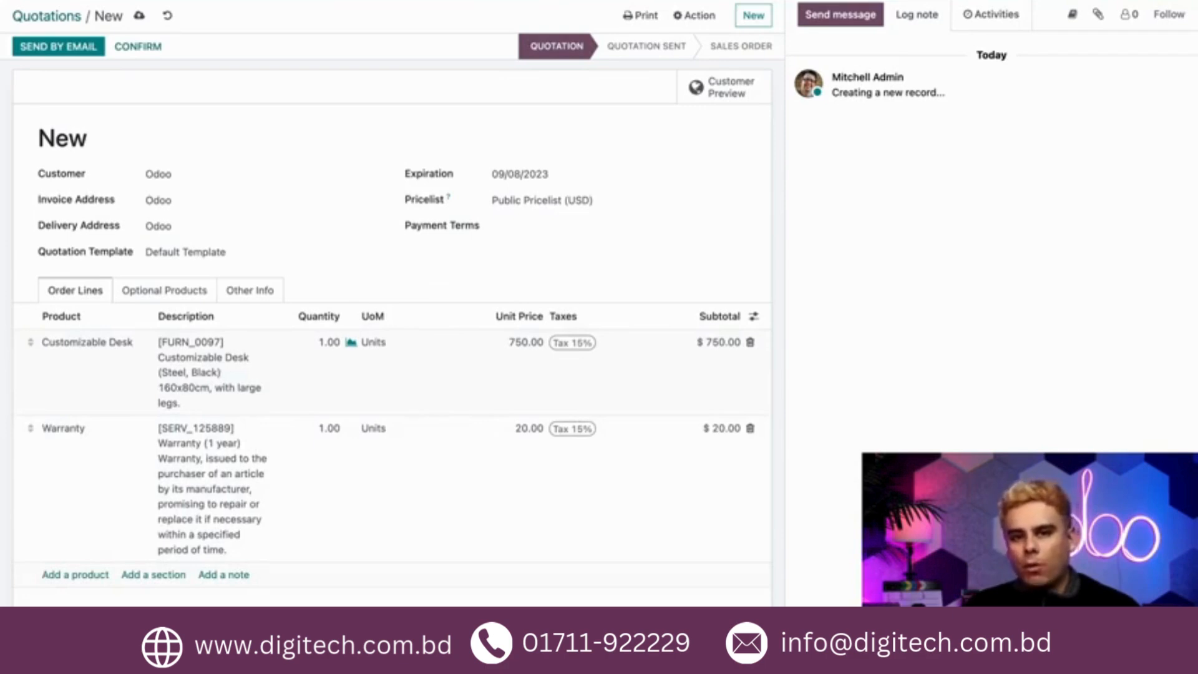
# Set the desk line's quantity to 2 and its unit price to =6*125
pyautogui.click(328, 342)
pyautogui.write('2')
pyautogui.click(402, 279)
pyautogui.click(511, 342)
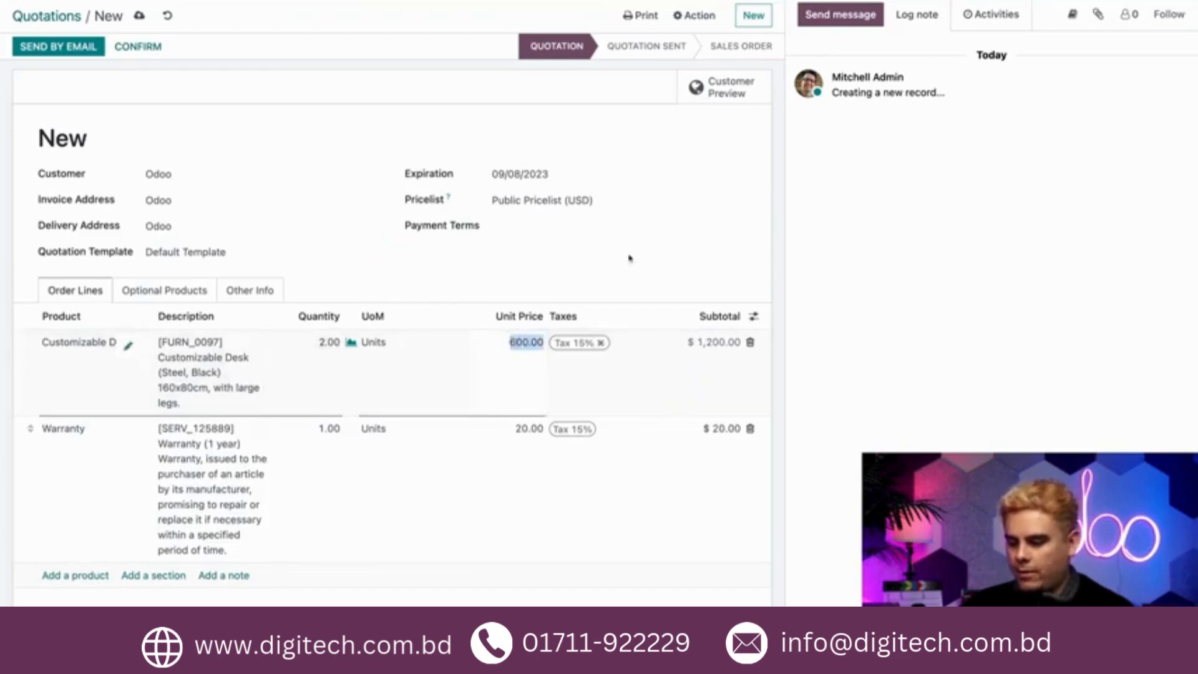
pyautogui.write('=6*125')
pyautogui.click(570, 278)
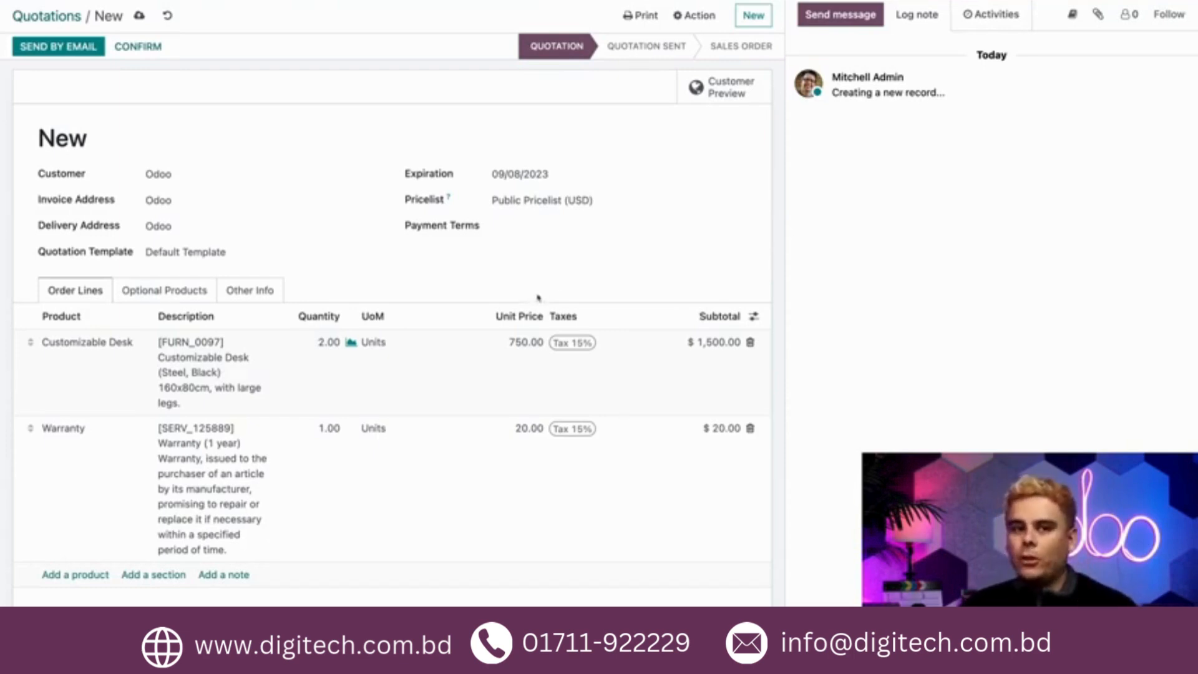
# Add the Office Chair Black as an optional product of the quotation
pyautogui.click(186, 290)
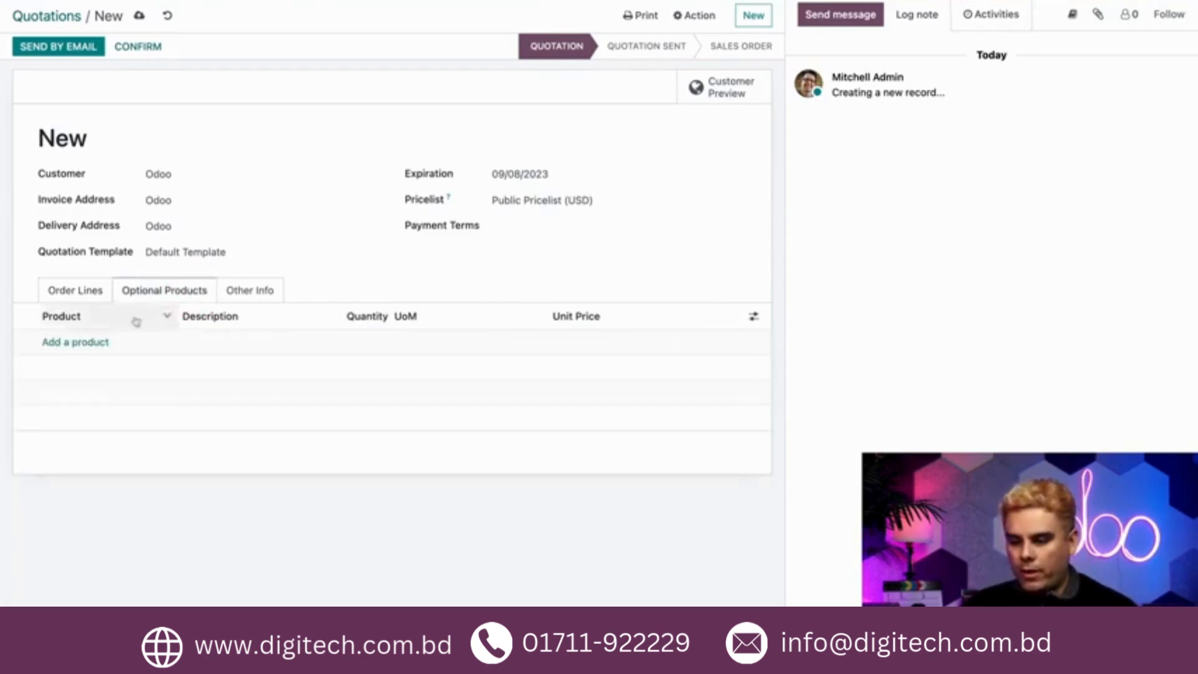
pyautogui.click(86, 344)
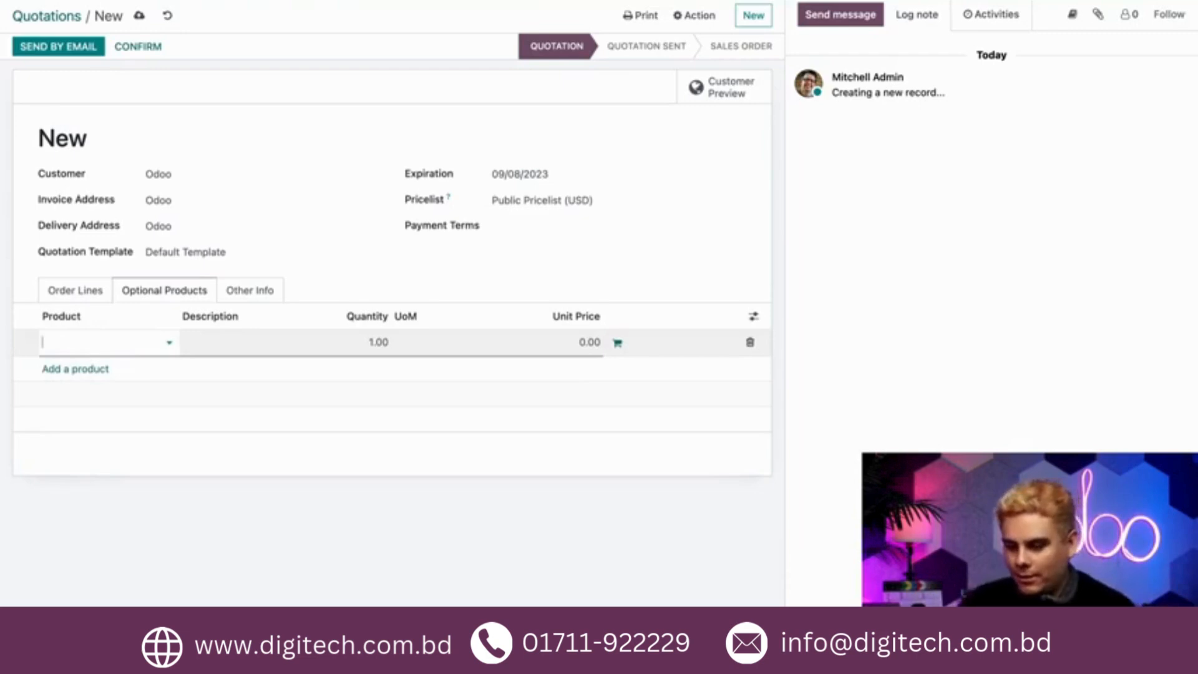
pyautogui.write('chair')
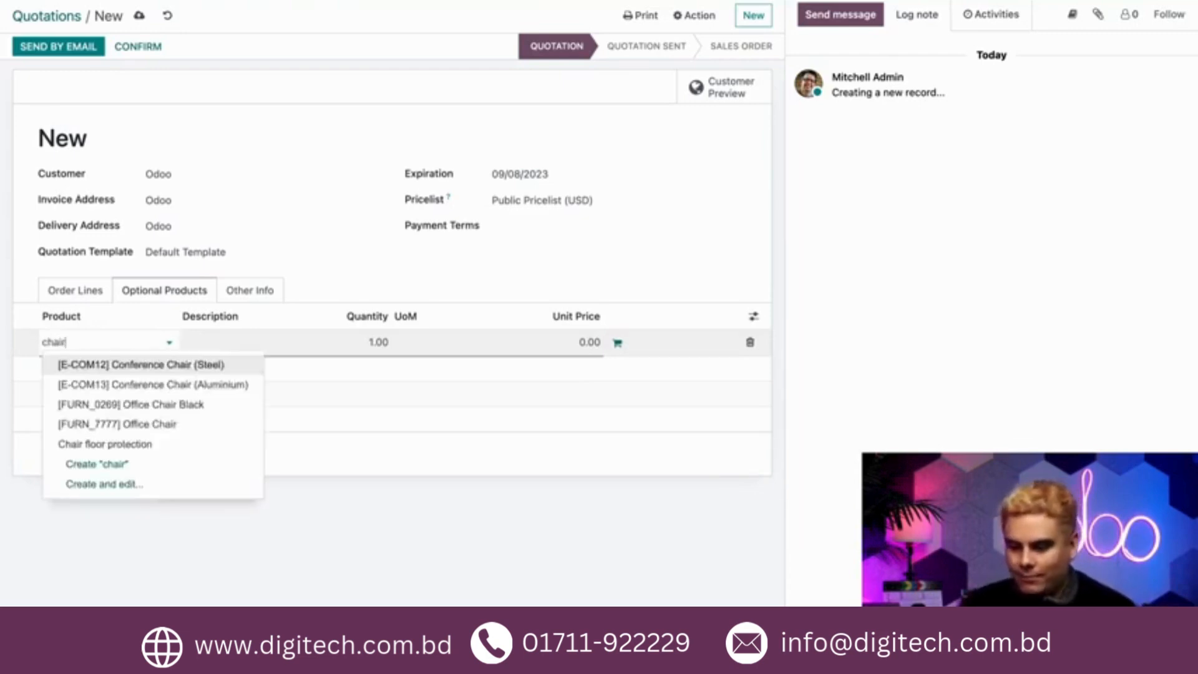
pyautogui.click(150, 407)
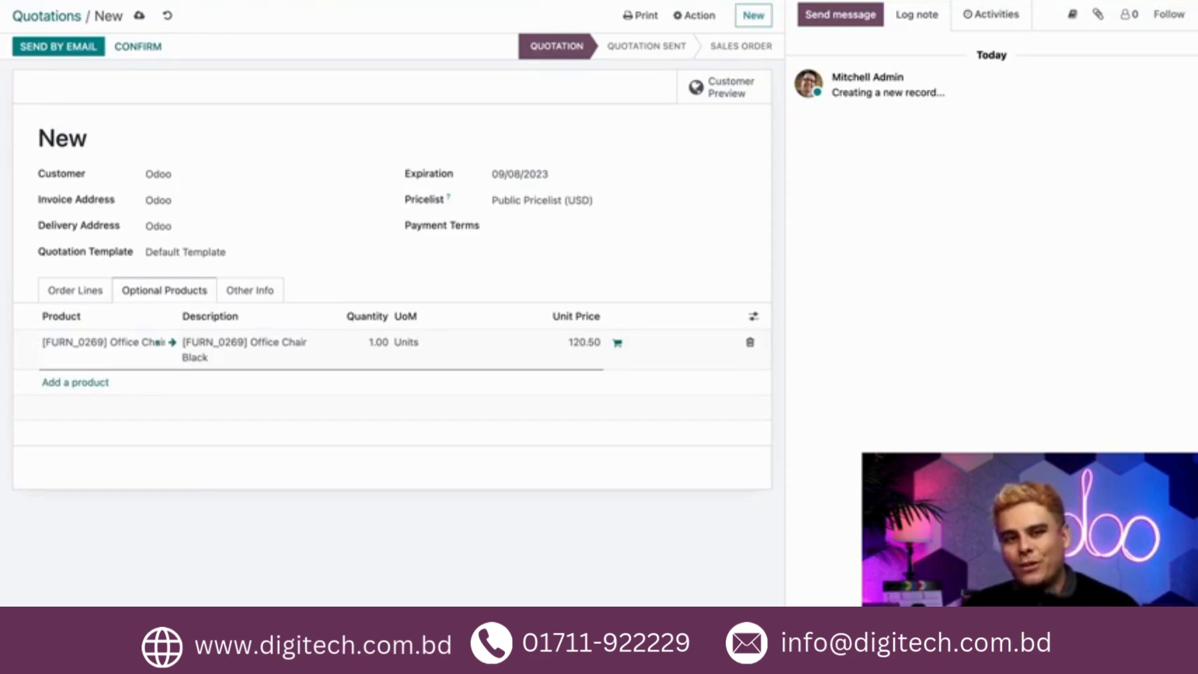
# Add a section named Furniture to the order lines and move it above the desk line
pyautogui.click(88, 290)
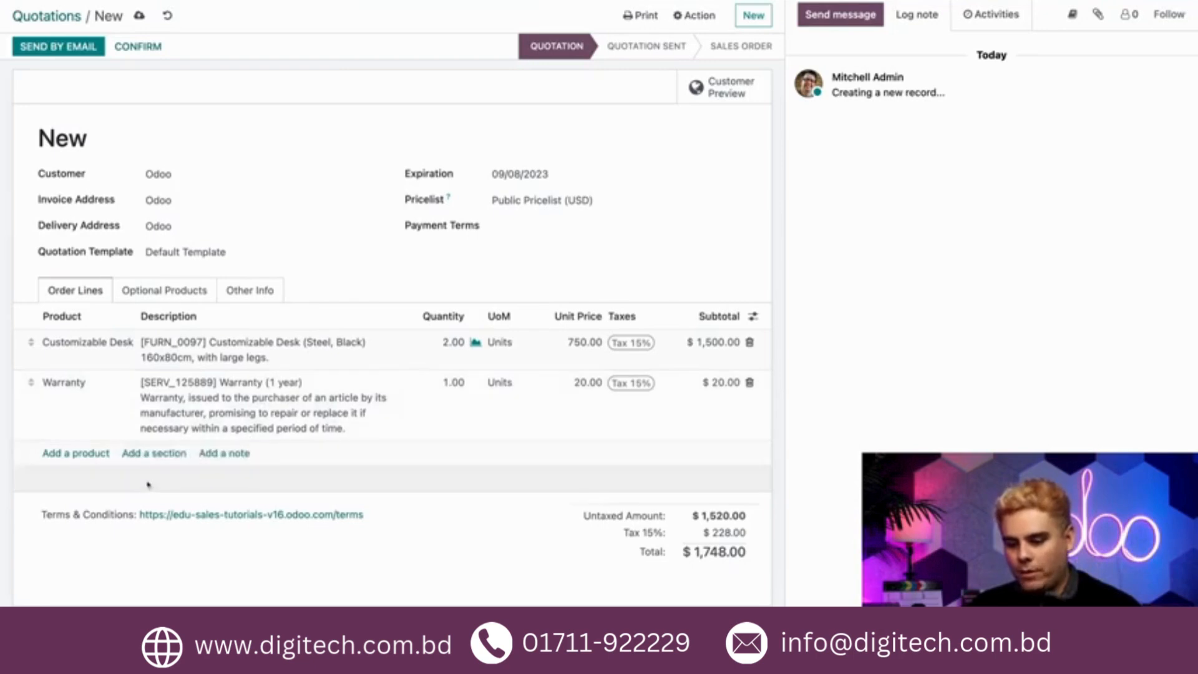
pyautogui.click(153, 455)
pyautogui.write('furniture')
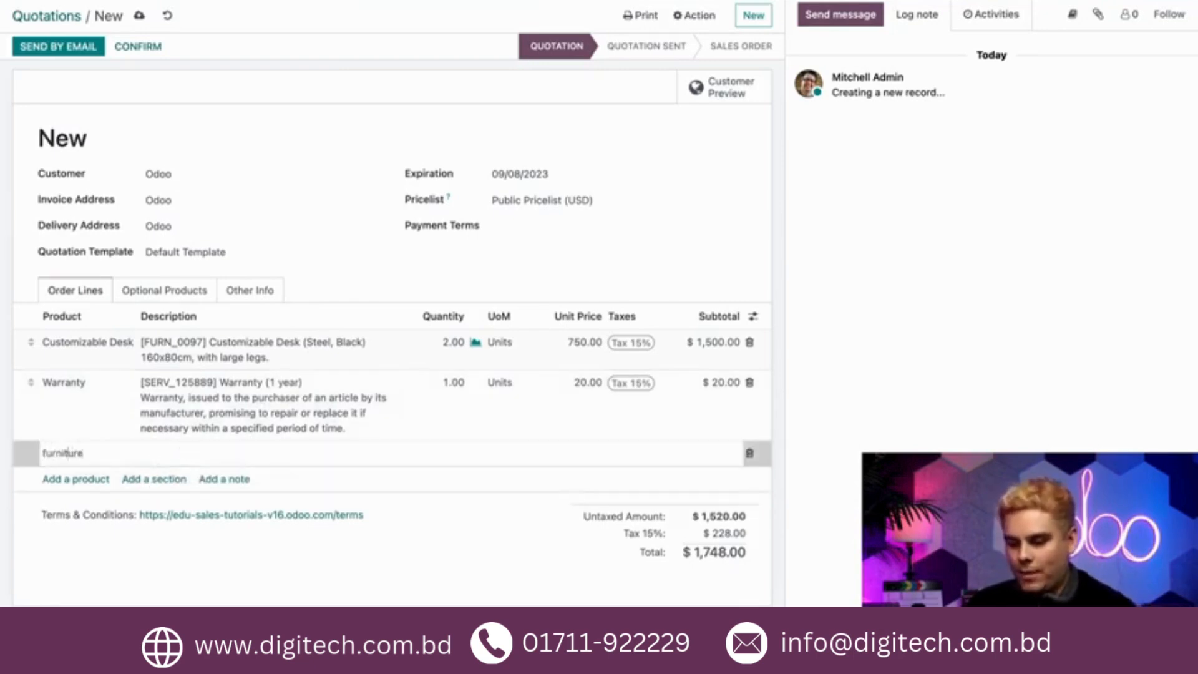
pyautogui.click(46, 453)
pyautogui.press('BackSpace')
pyautogui.write('F')
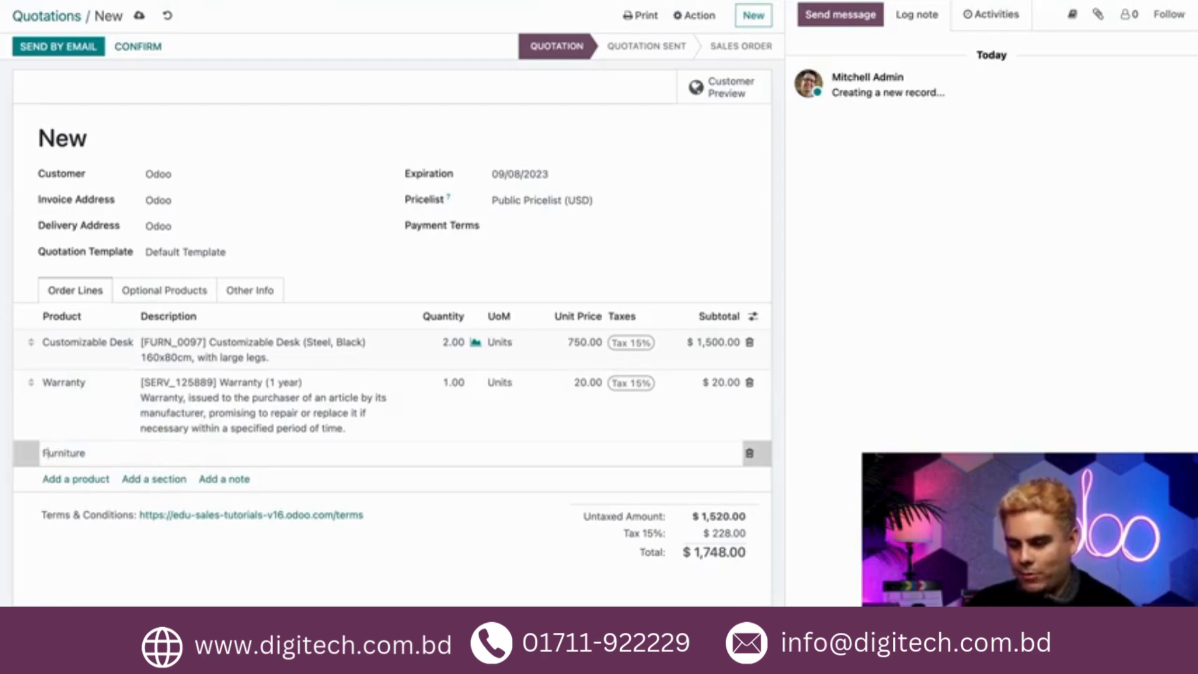
pyautogui.press('Return')
pyautogui.moveTo(30, 453); pyautogui.dragTo(30, 329)
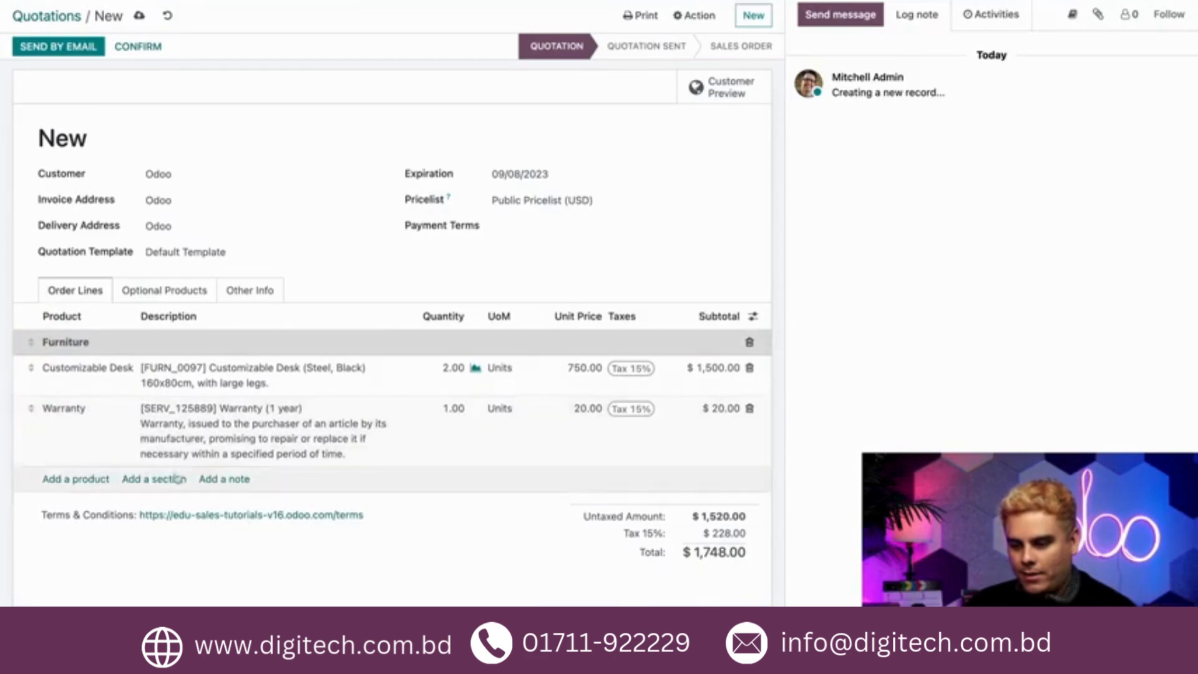
# Add a section named Warranty and move it directly above the warranty line
pyautogui.click(166, 482)
pyautogui.write('War')
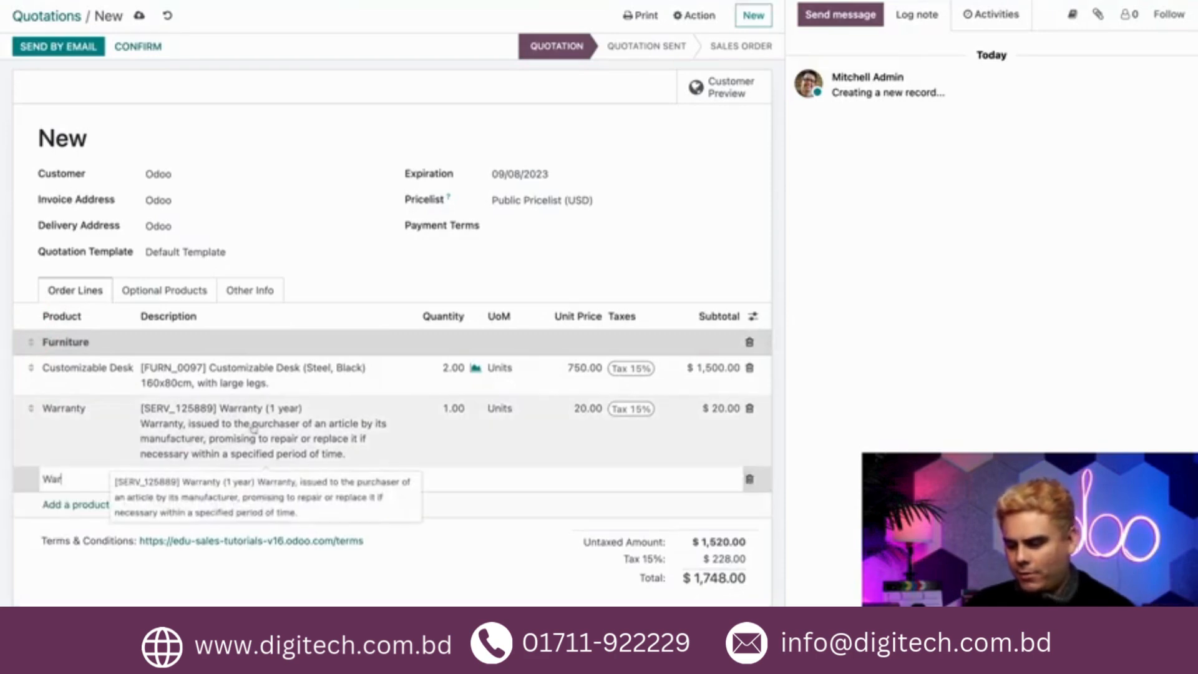
pyautogui.write('ranty')
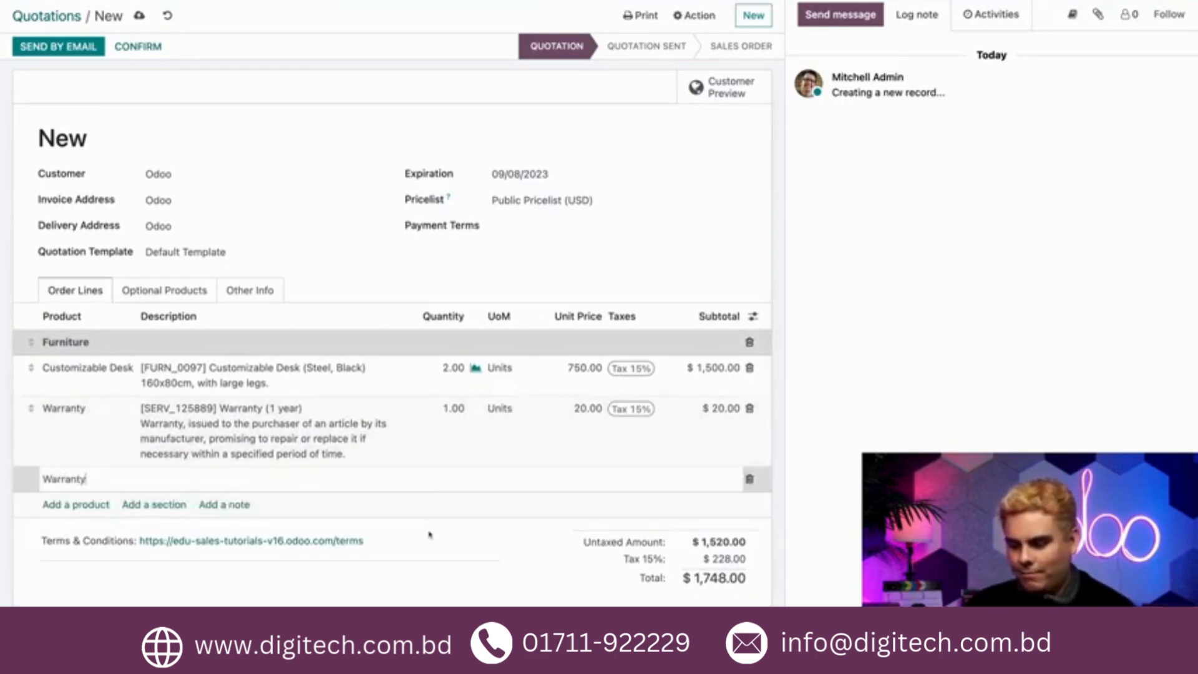
pyautogui.press('Return')
pyautogui.moveTo(30, 478); pyautogui.dragTo(35, 418)
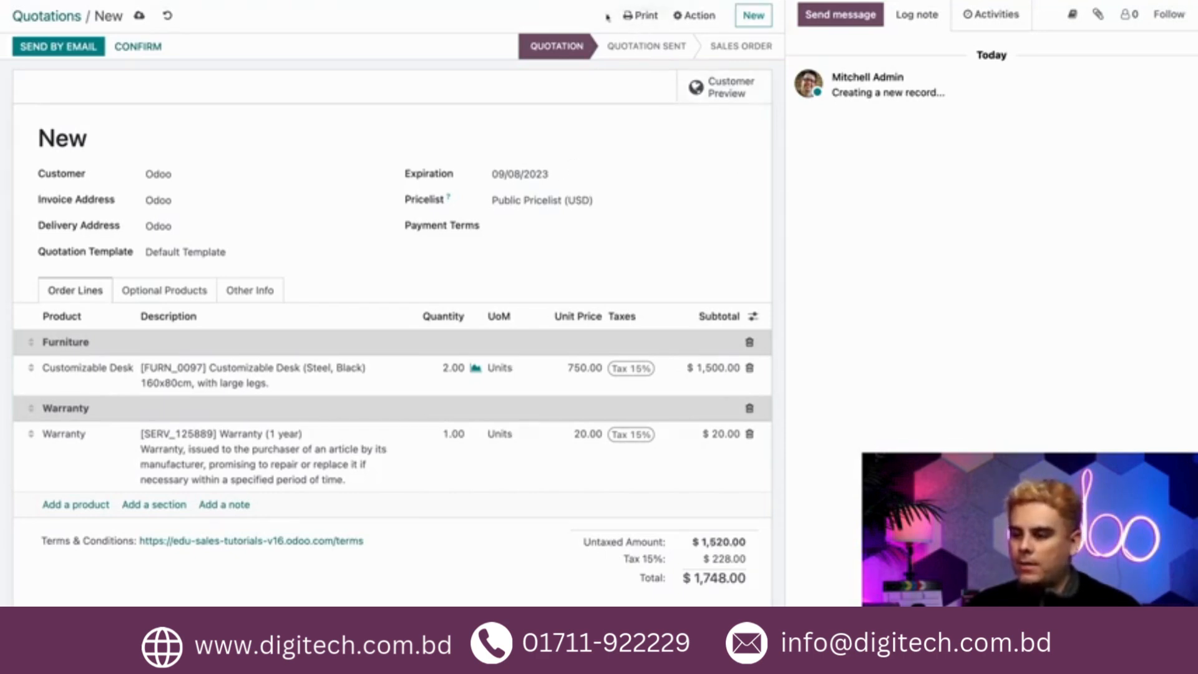
# Print the quotation as a Quotation / Order document
pyautogui.click(633, 18)
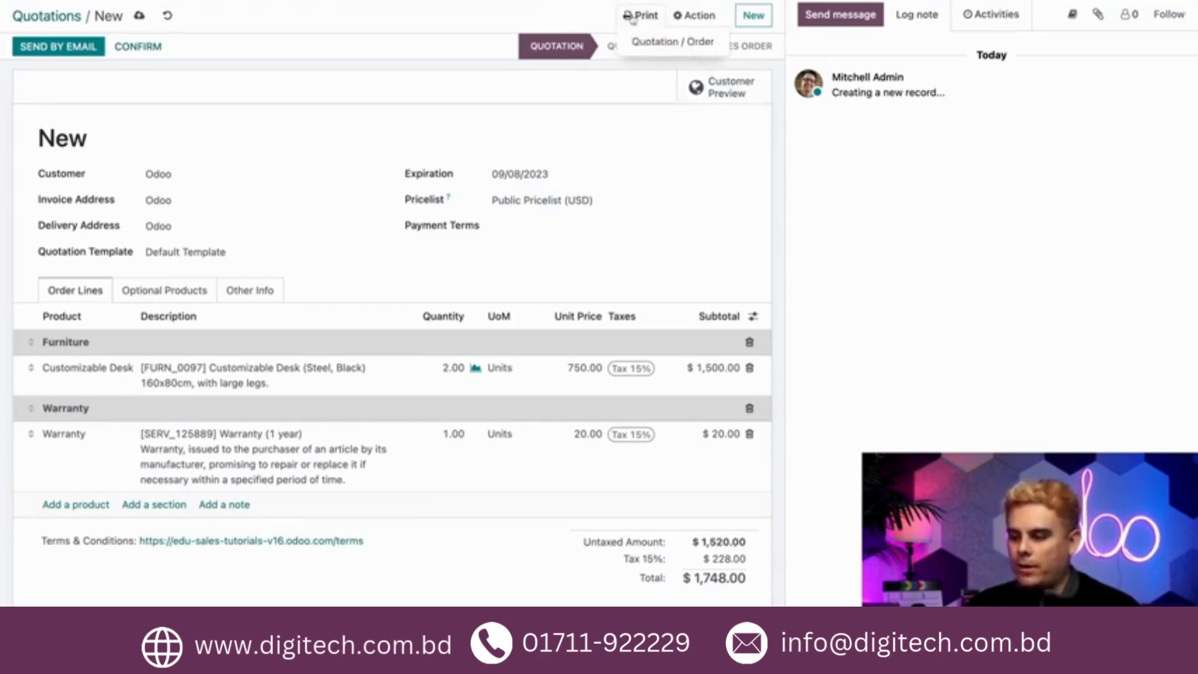
pyautogui.click(653, 42)
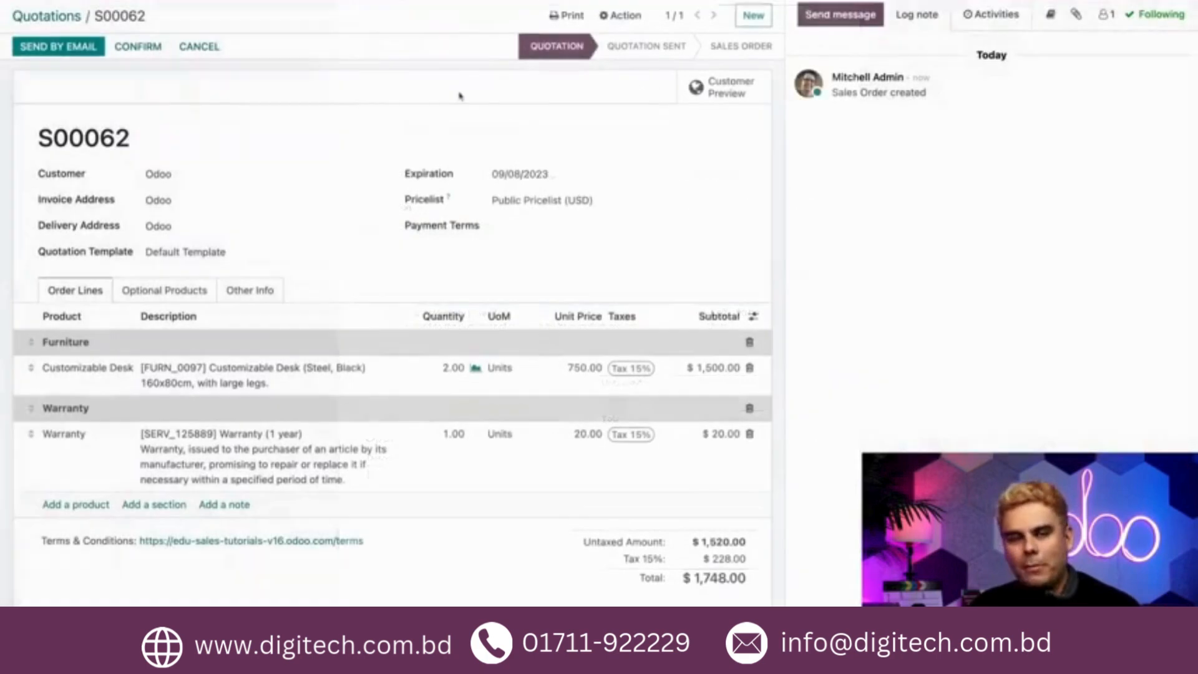
# Email the quotation to the customer after adding a THANK YOU! line to the message
pyautogui.click(60, 48)
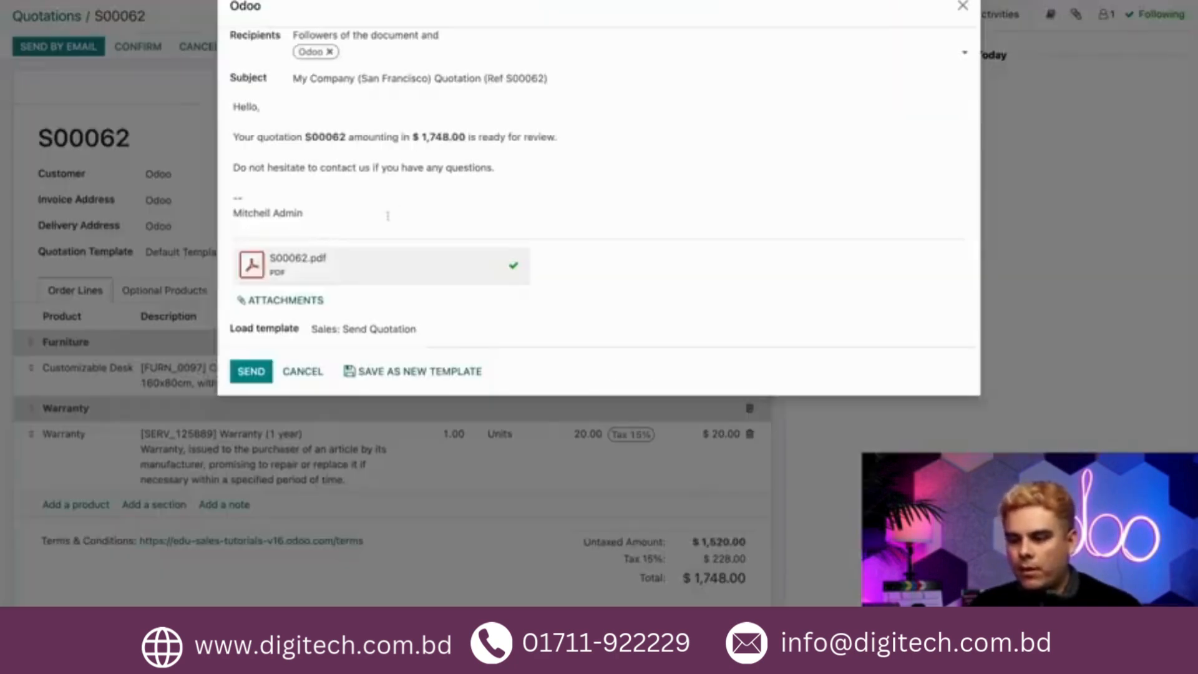
pyautogui.click(387, 109)
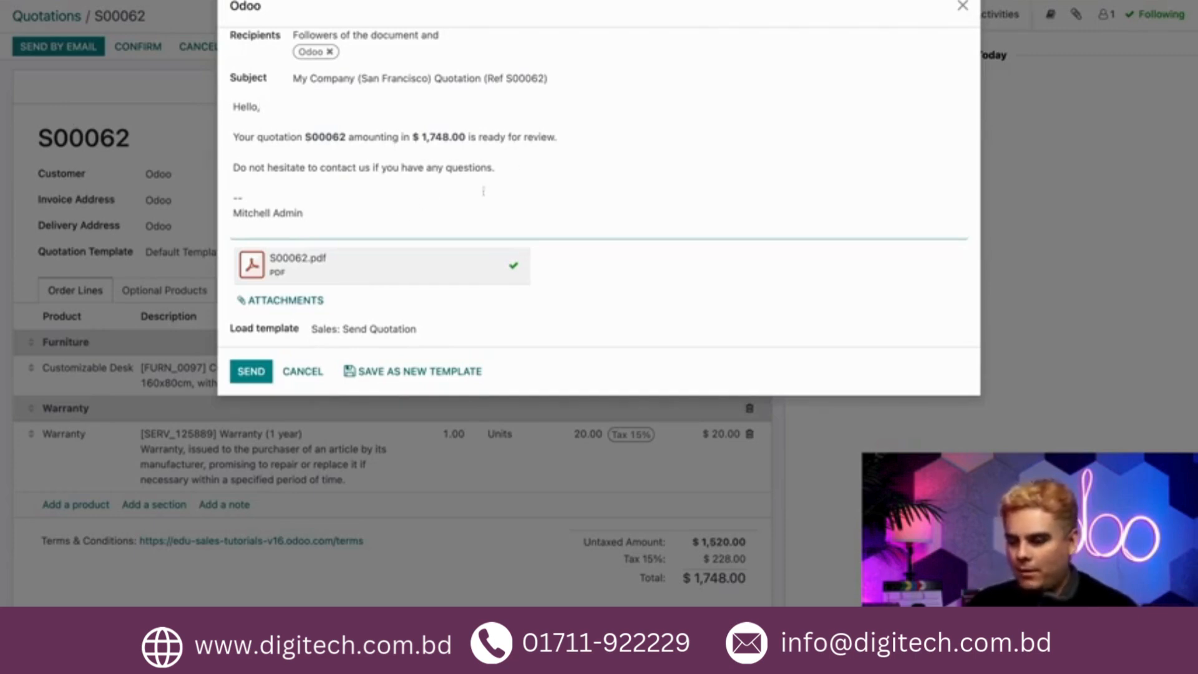
pyautogui.press('Return')
pyautogui.write('THANK YOU!')
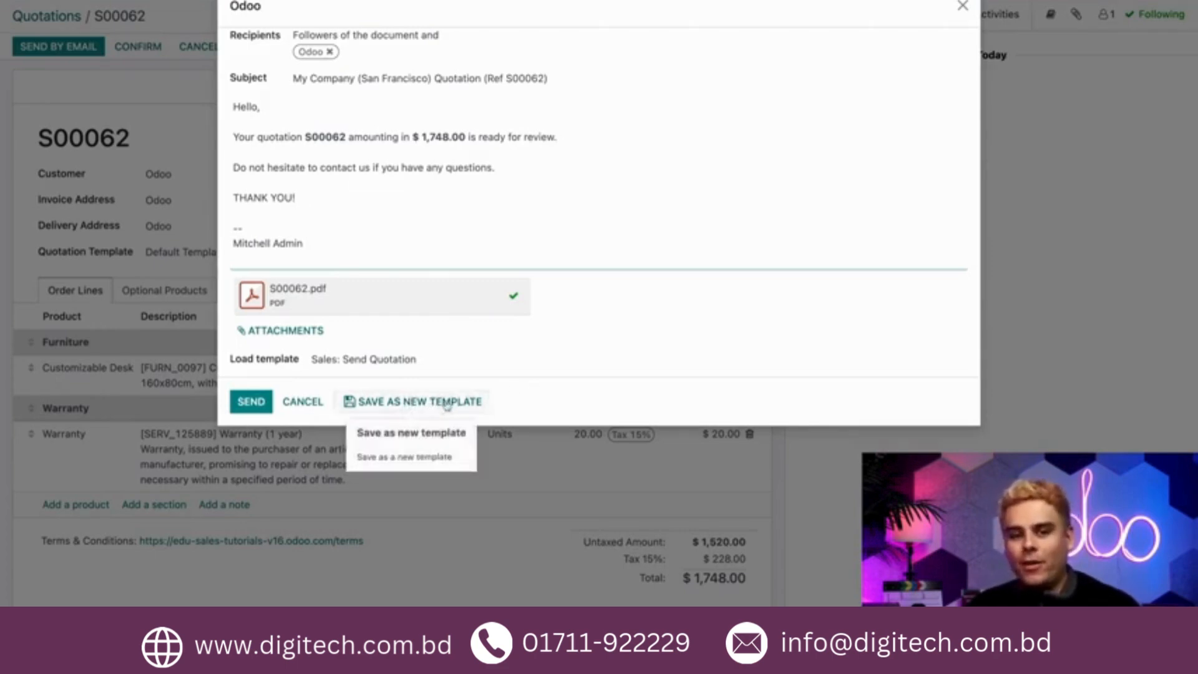
pyautogui.click(252, 404)
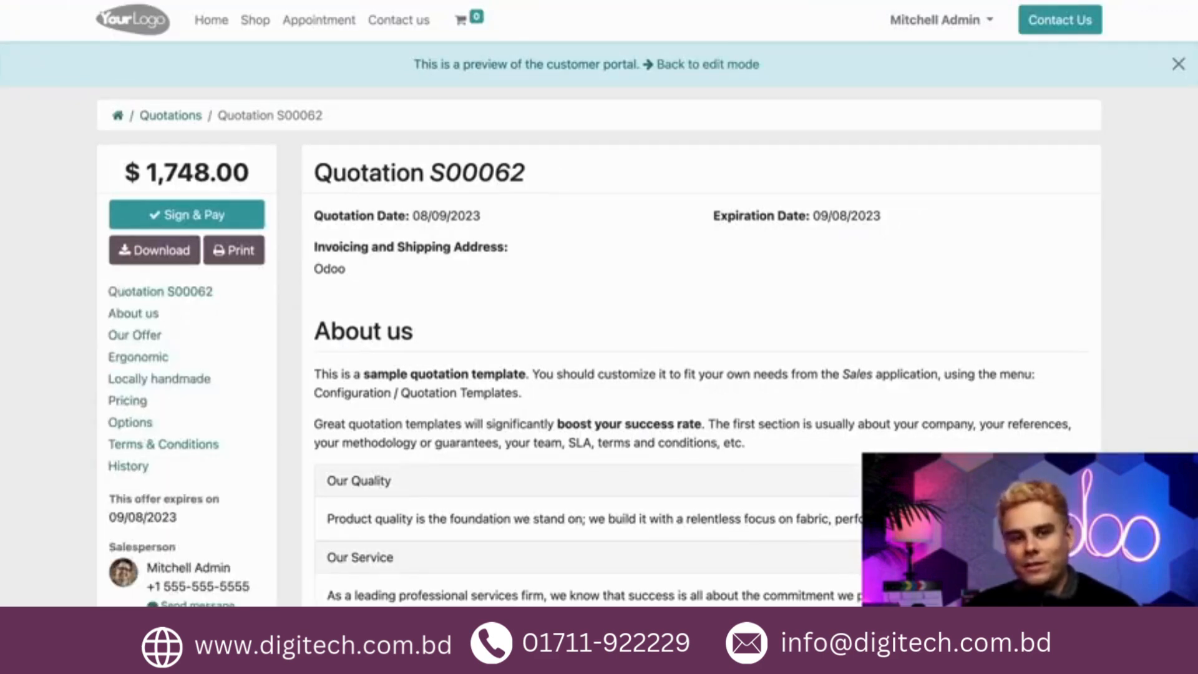
# Review the quotation's customer preview, including its pricing sections and optional products
pyautogui.scroll(-9, 599, 324)
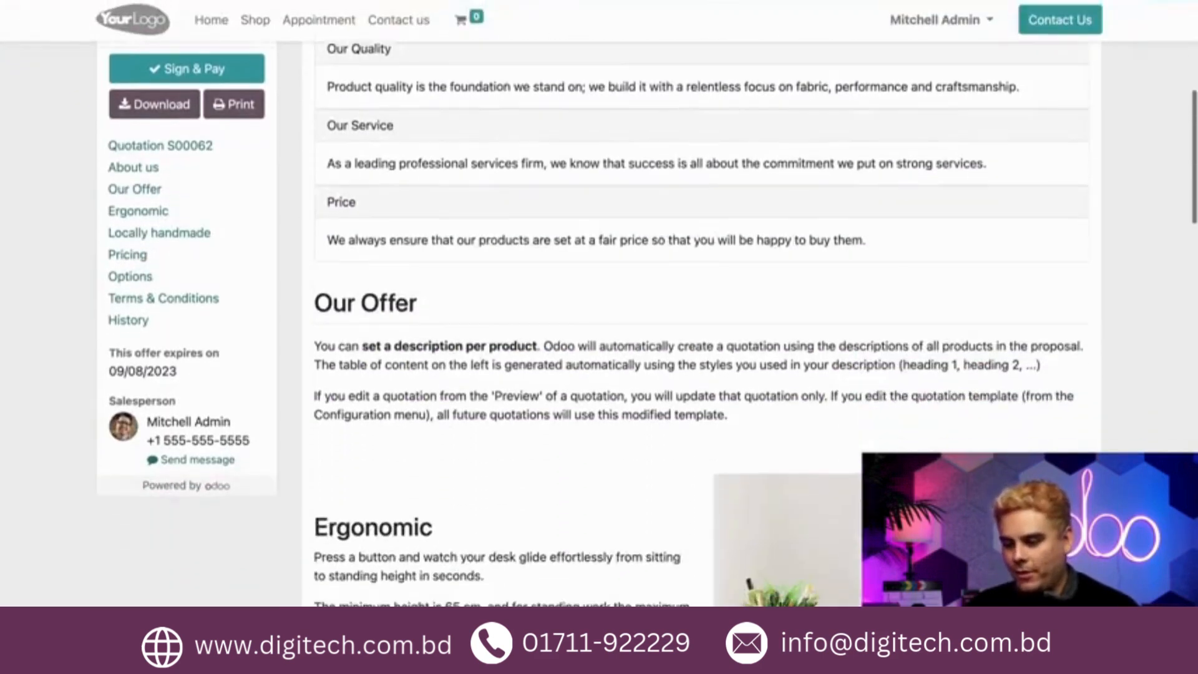
pyautogui.scroll(3, 699, 325)
pyautogui.scroll(-5, 699, 324)
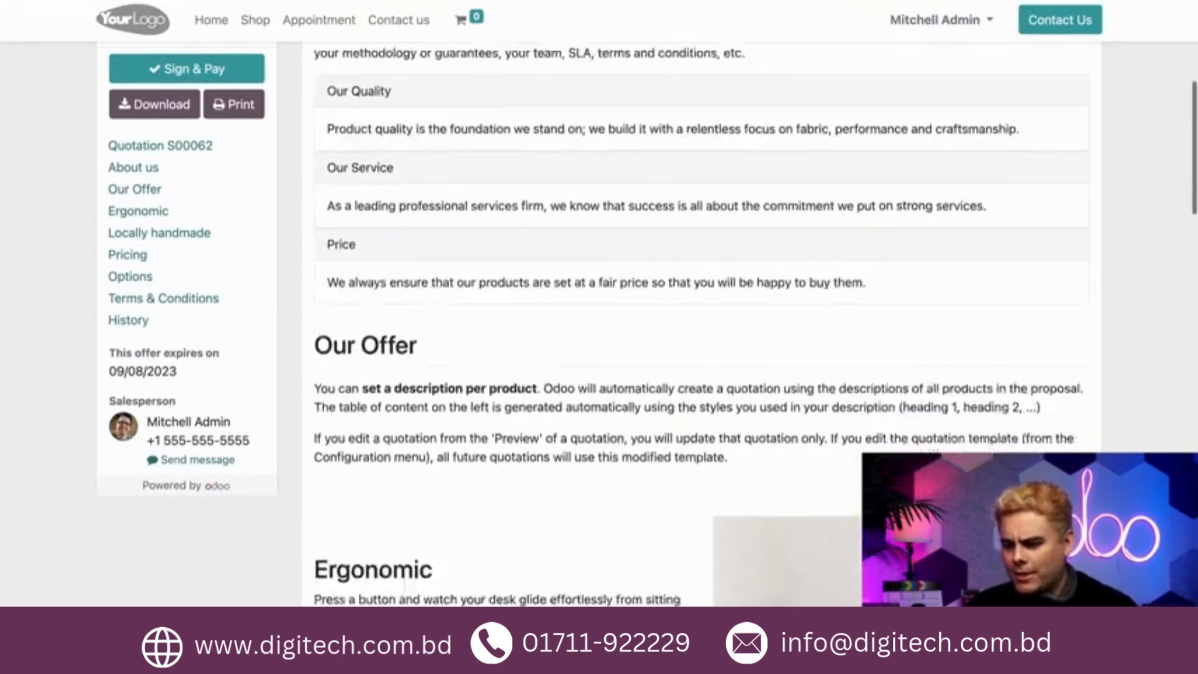
pyautogui.scroll(-10, 546, 184)
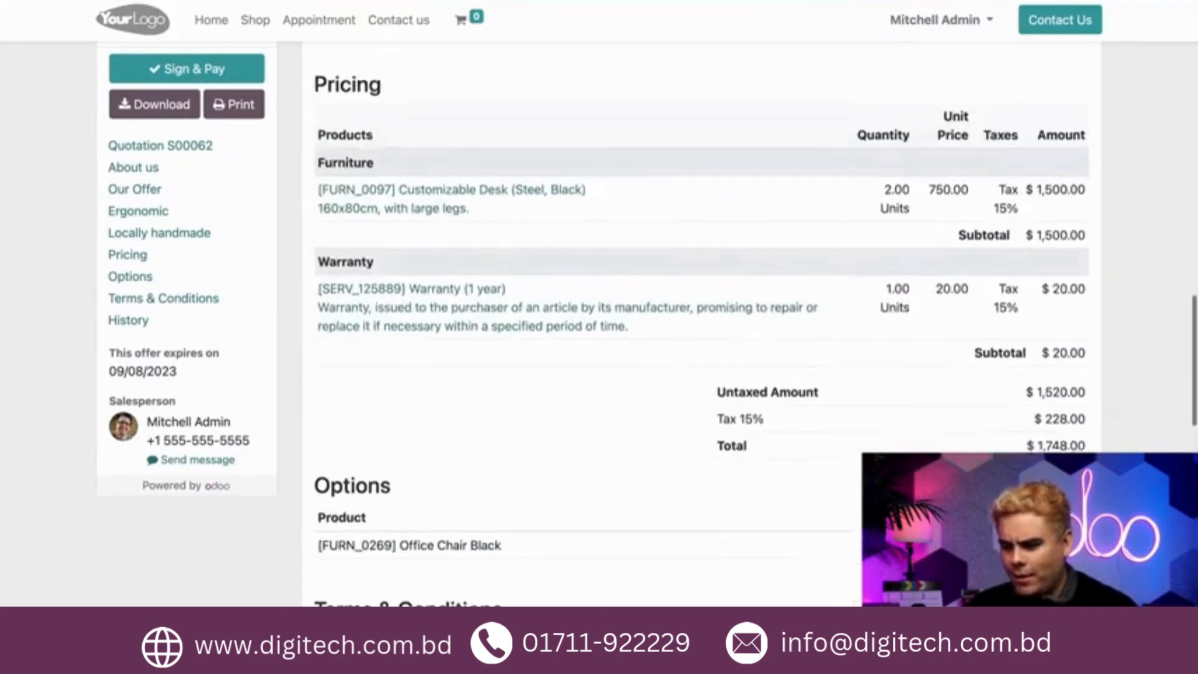
pyautogui.doubleClick(347, 171)
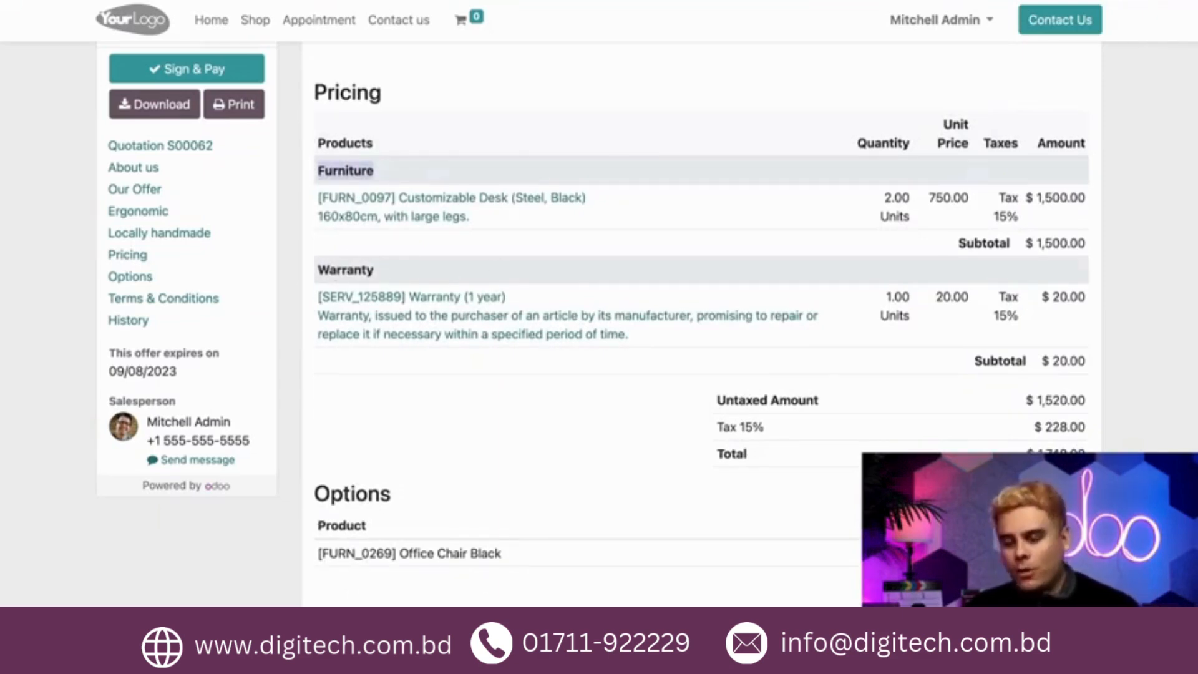
pyautogui.scroll(-3, 699, 325)
pyautogui.scroll(8, 699, 324)
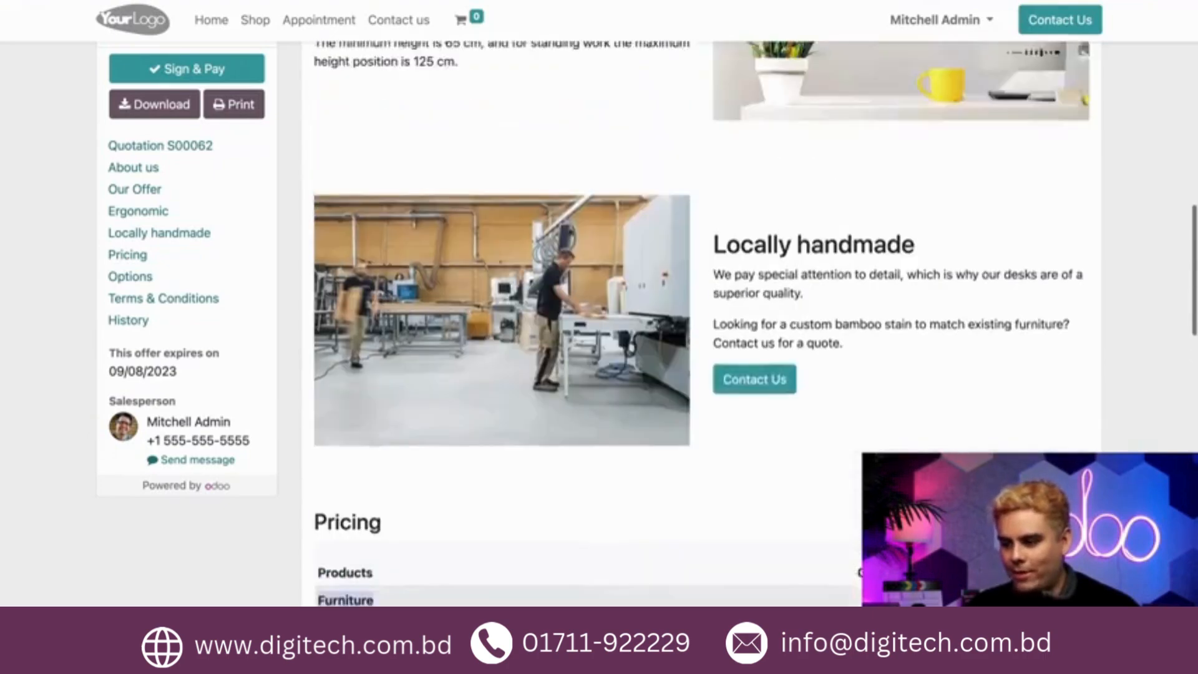
pyautogui.scroll(10, 724, 337)
pyautogui.scroll(-10, 724, 337)
pyautogui.scroll(-10, 699, 325)
pyautogui.scroll(1, 592, 224)
pyautogui.tripleClick(450, 213)
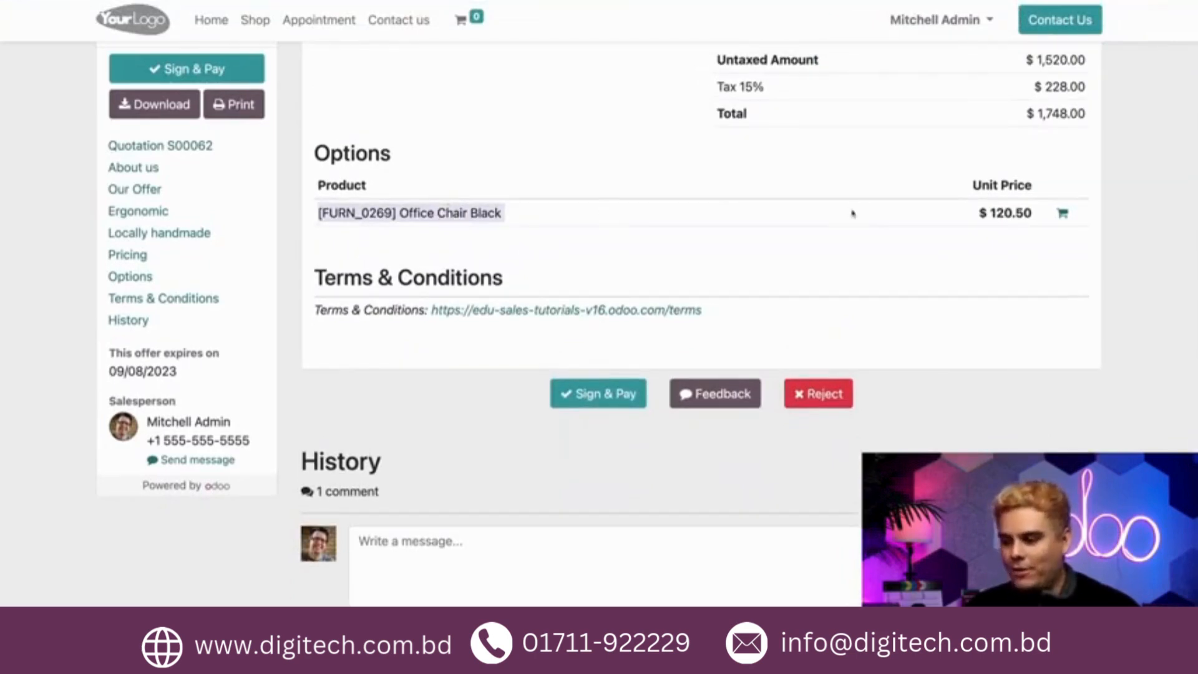
# Confirm the quotation to turn it into a sales order
pyautogui.scroll(2, 853, 213)
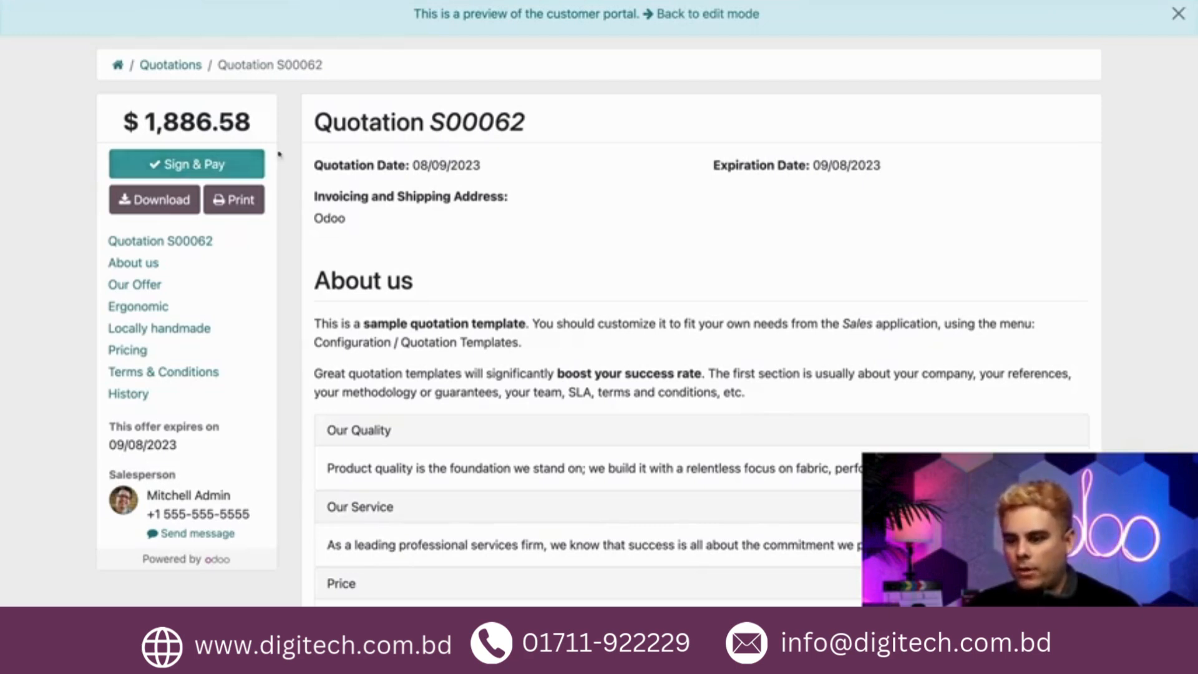
pyautogui.scroll(2, 676, 64)
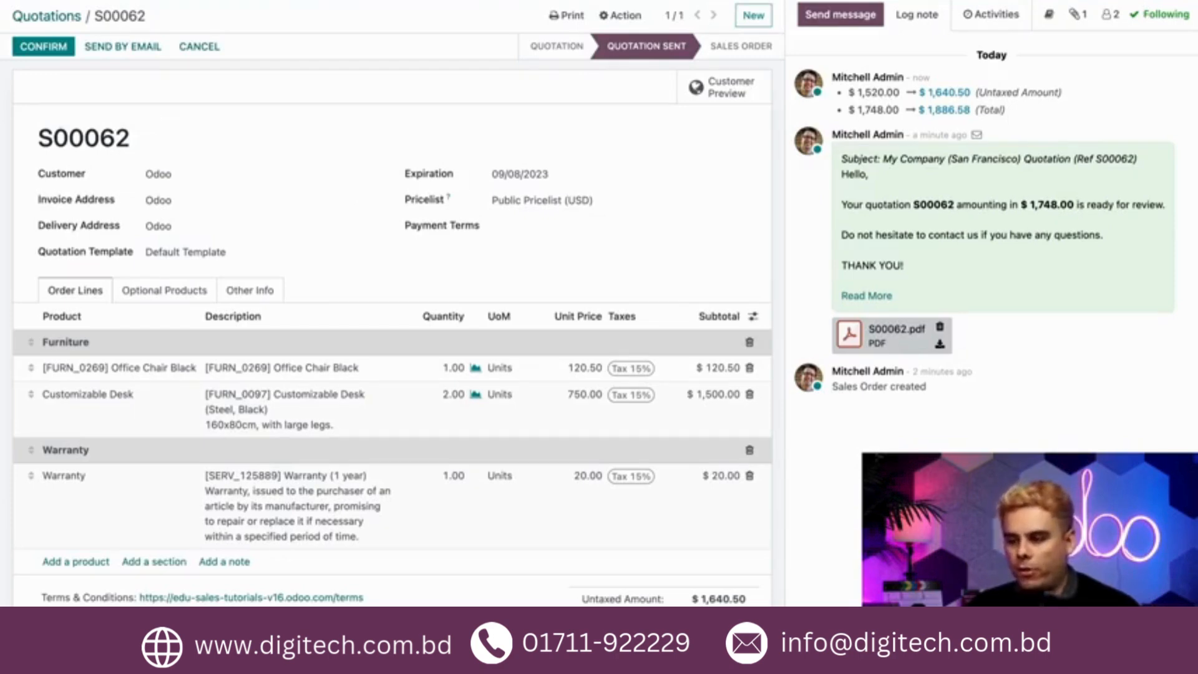
pyautogui.click(45, 47)
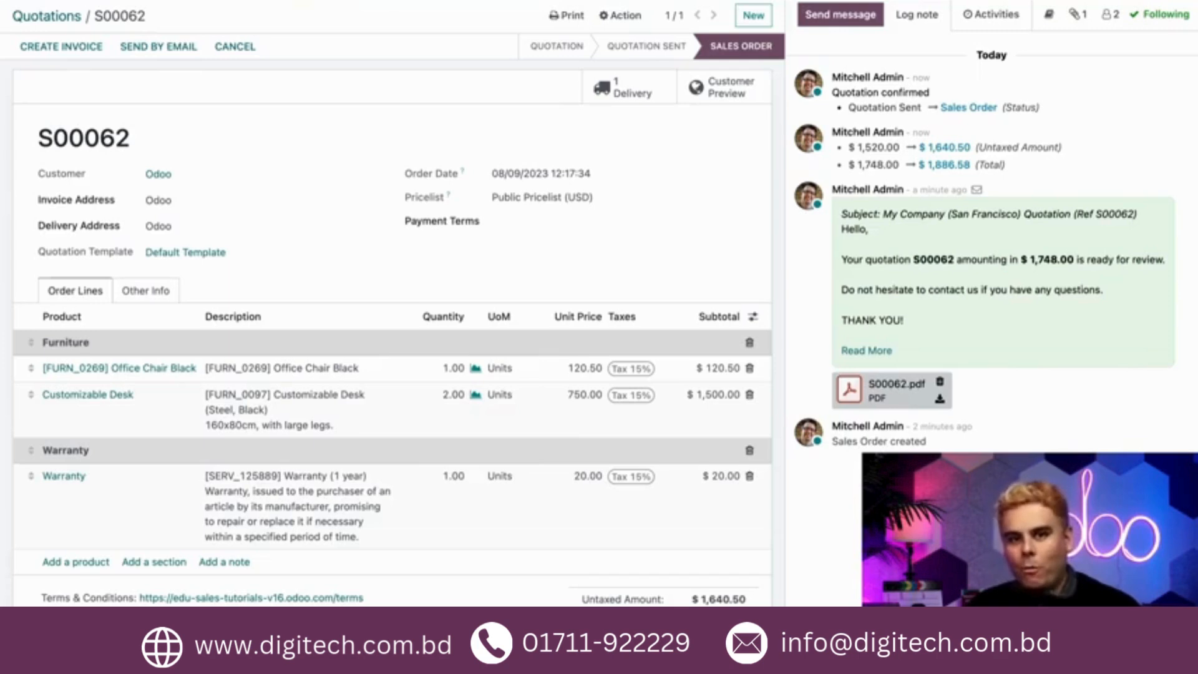
# Cancel the sales order and send the cancellation message to the customer
pyautogui.click(249, 55)
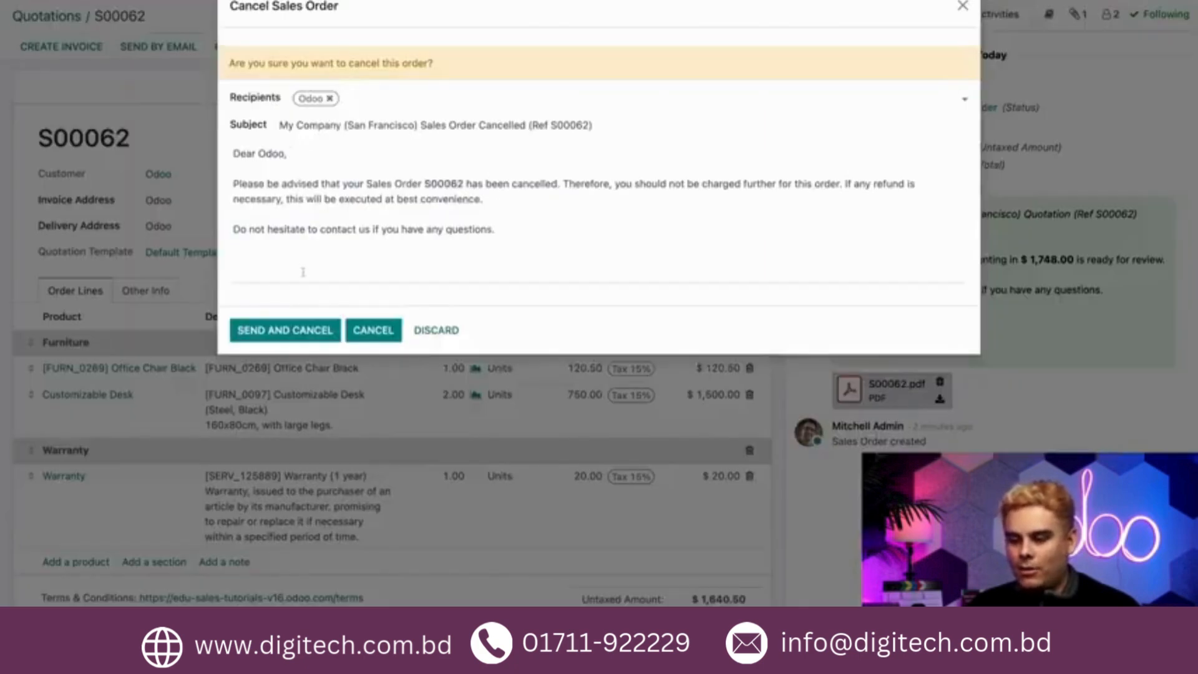
pyautogui.click(478, 215)
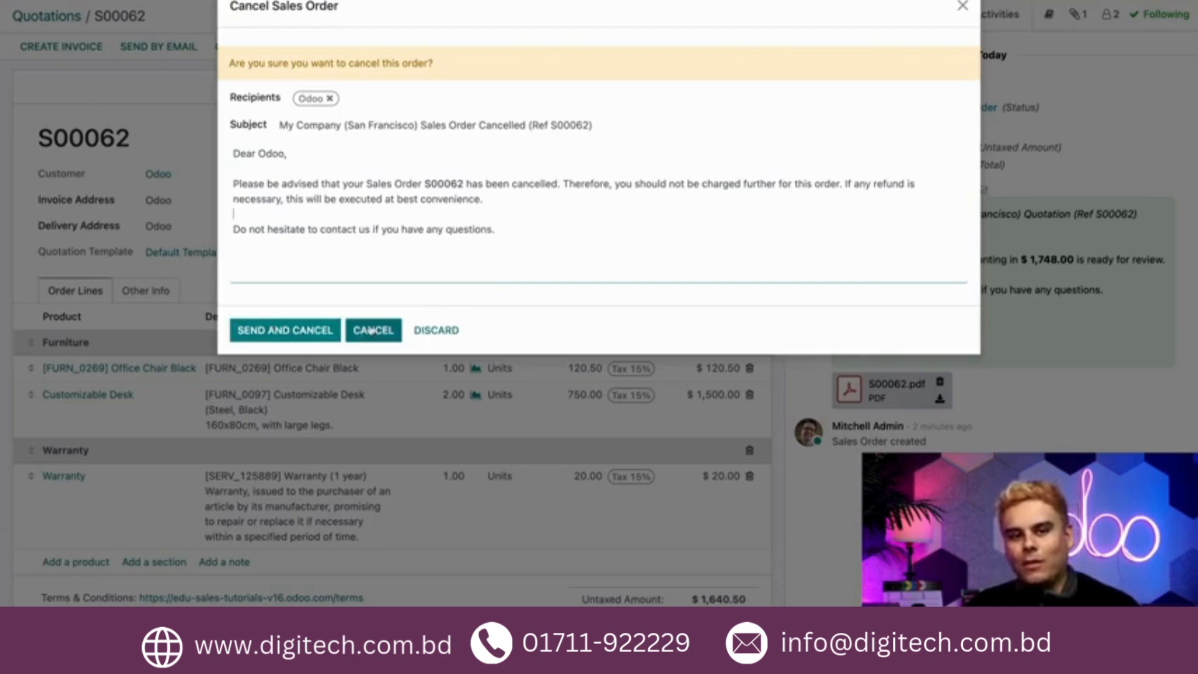
pyautogui.click(319, 331)
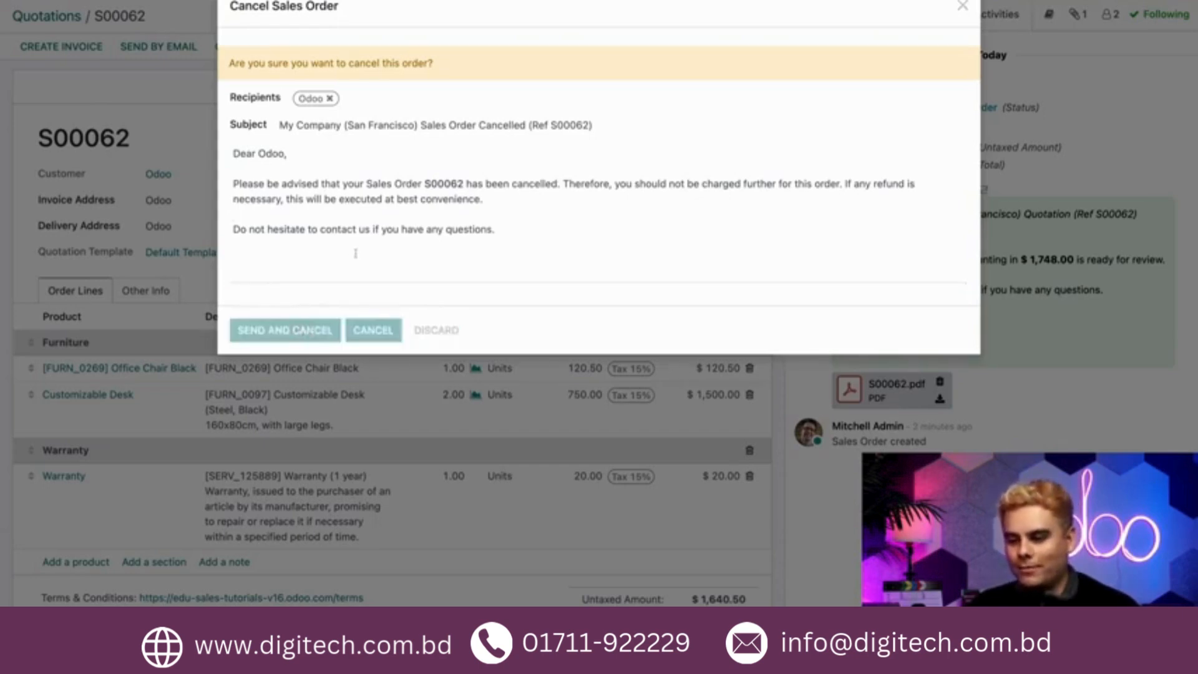